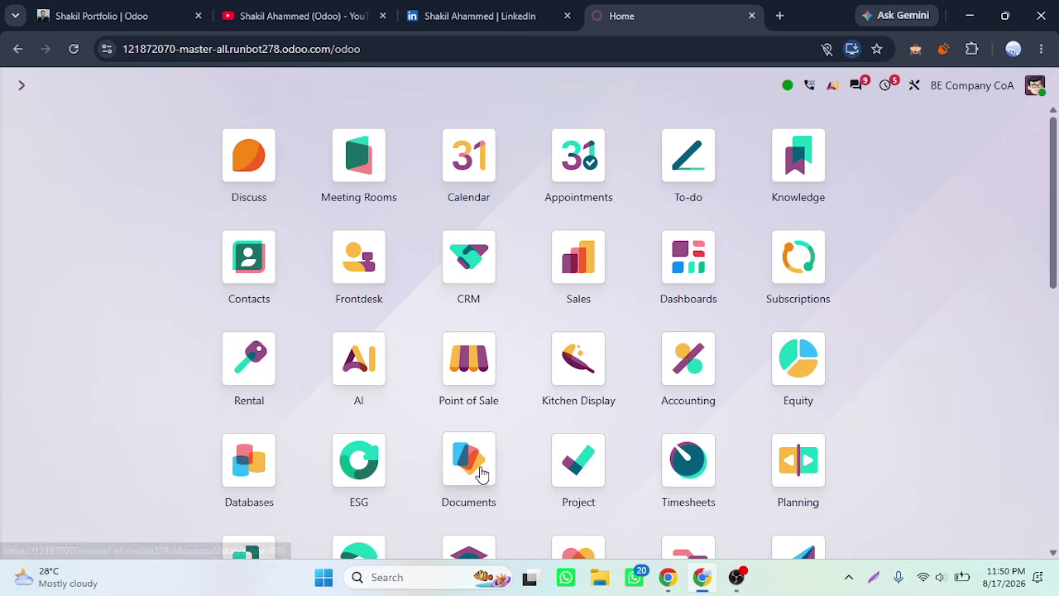
Find and open the Accounting app from the home screen.
scroll(481, 472, down, 1)
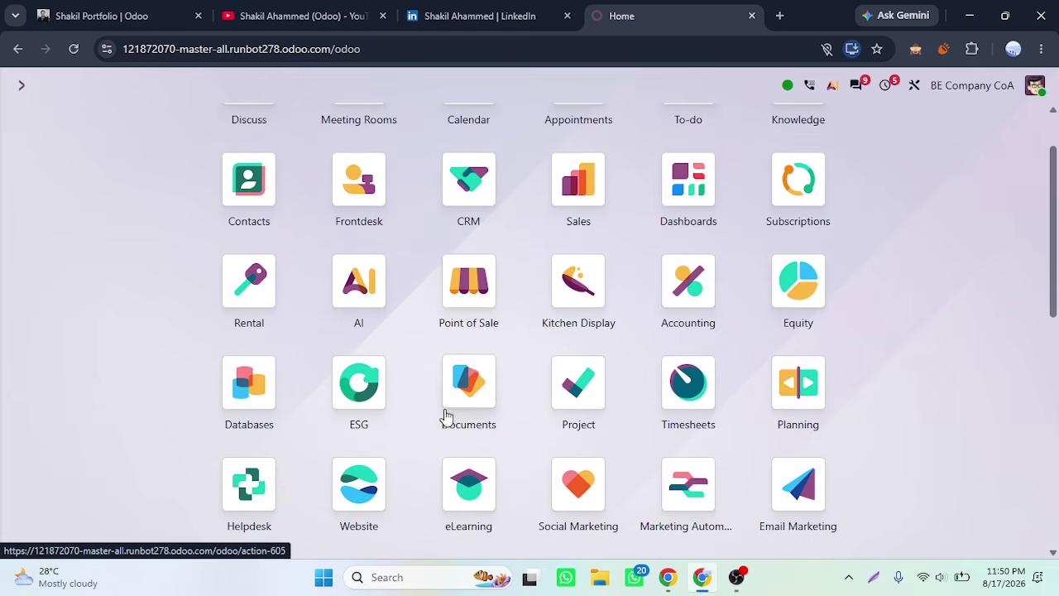
scroll(416, 373, up, 1)
text(acc)
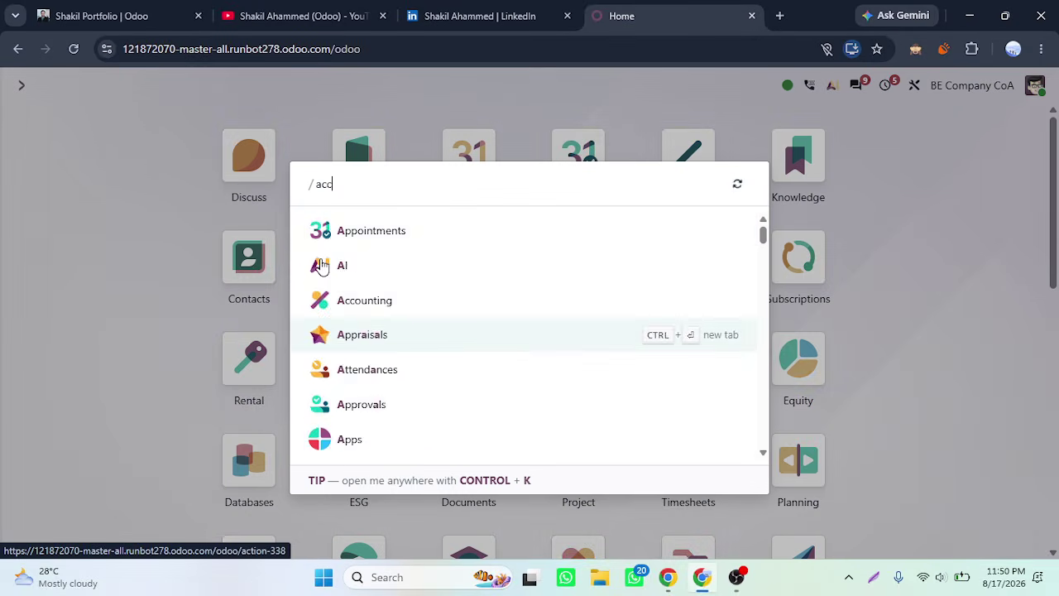
click(344, 232)
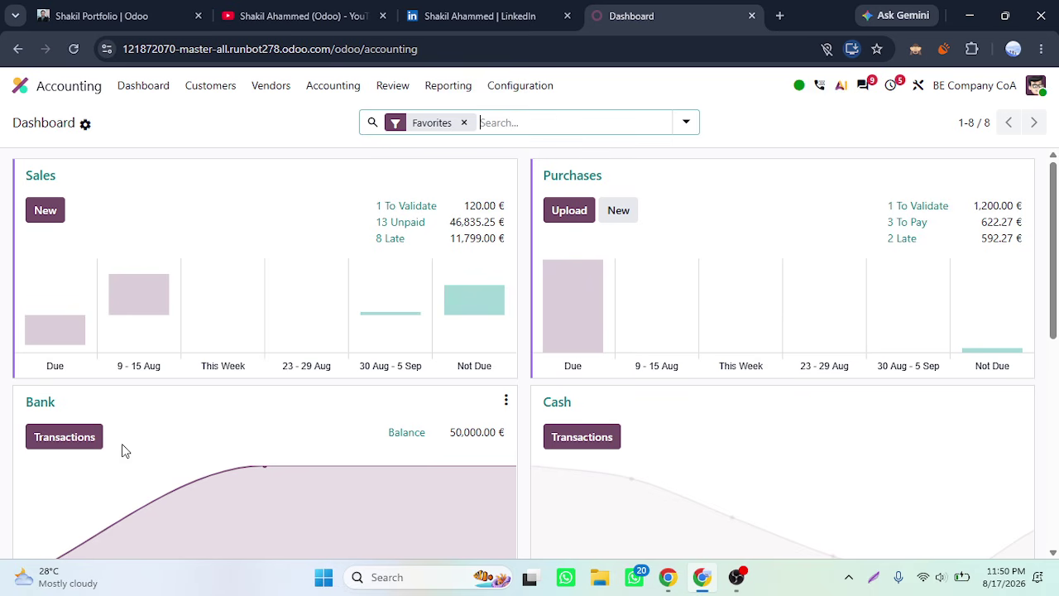
Add a transaction to the Bank journal dated August 17, 2026, labelled "withdraw money", with an amount of -10,000 €.
click(73, 439)
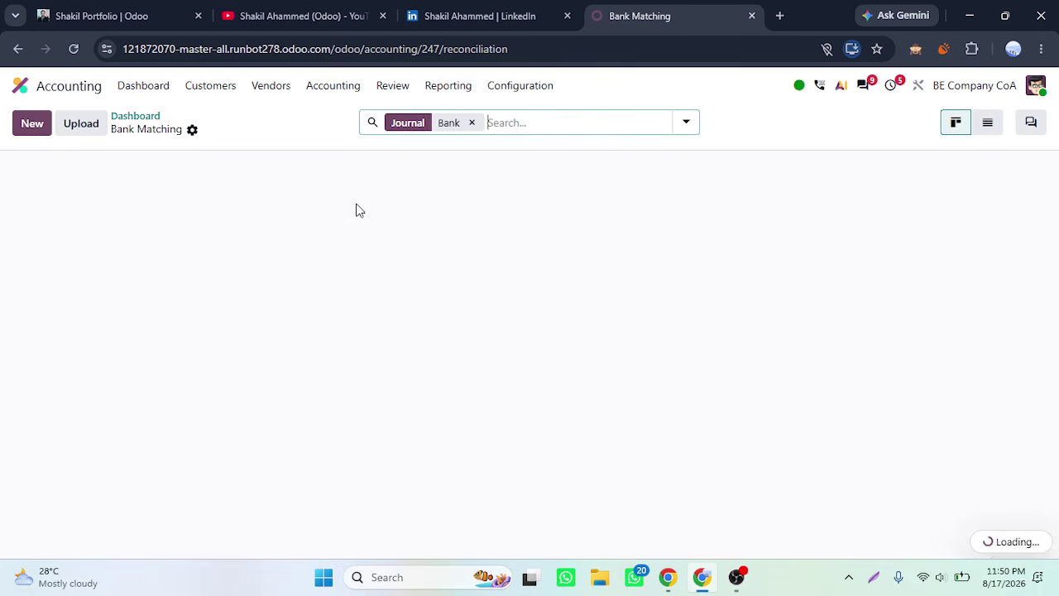
click(32, 126)
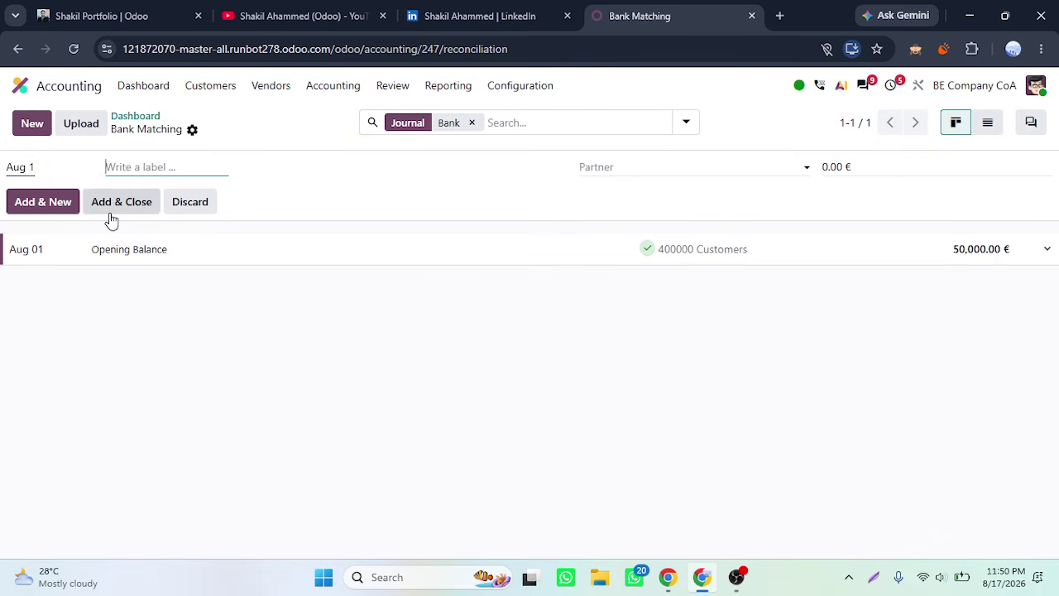
click(30, 169)
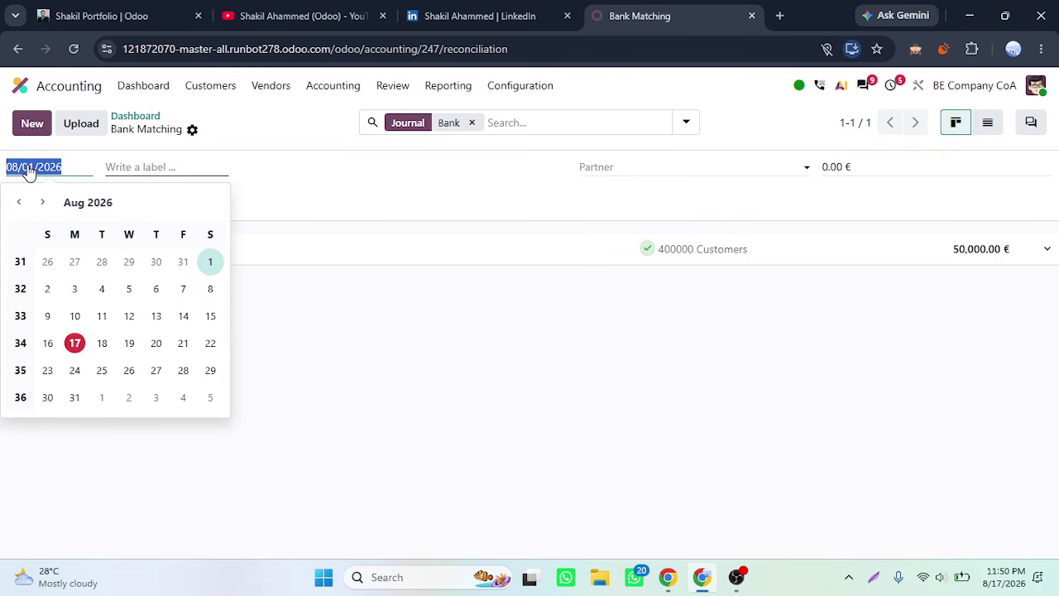
click(74, 342)
click(125, 161)
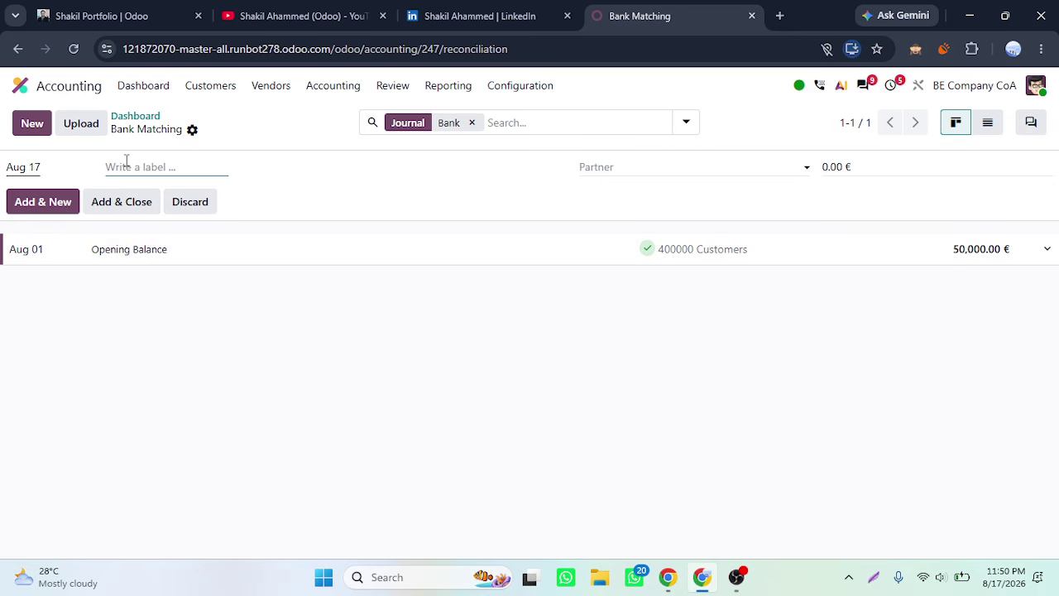
text(withdraw money)
click(906, 167)
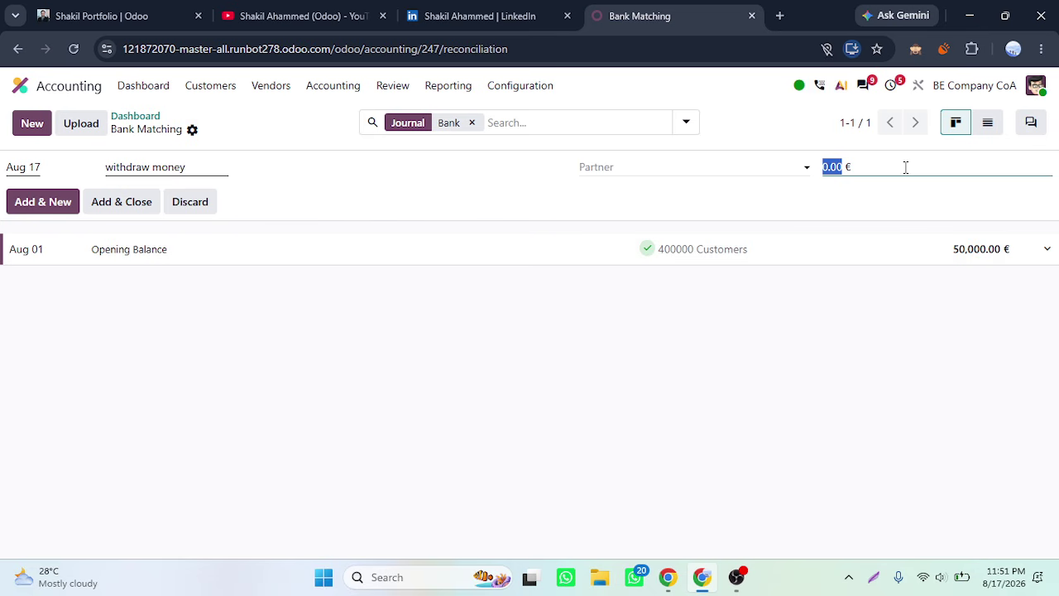
text(-10000)
click(854, 210)
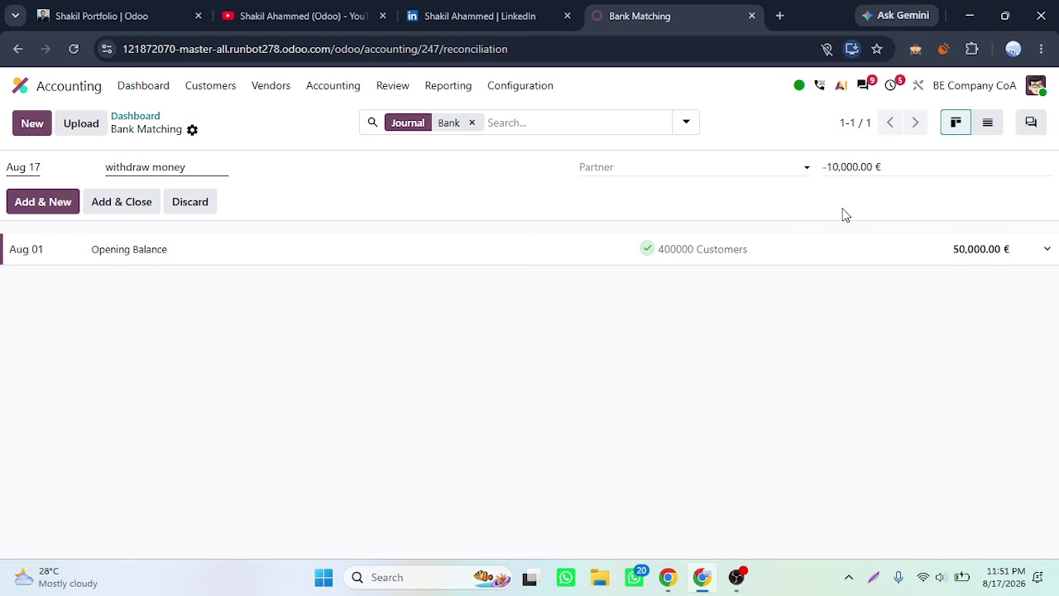
click(110, 207)
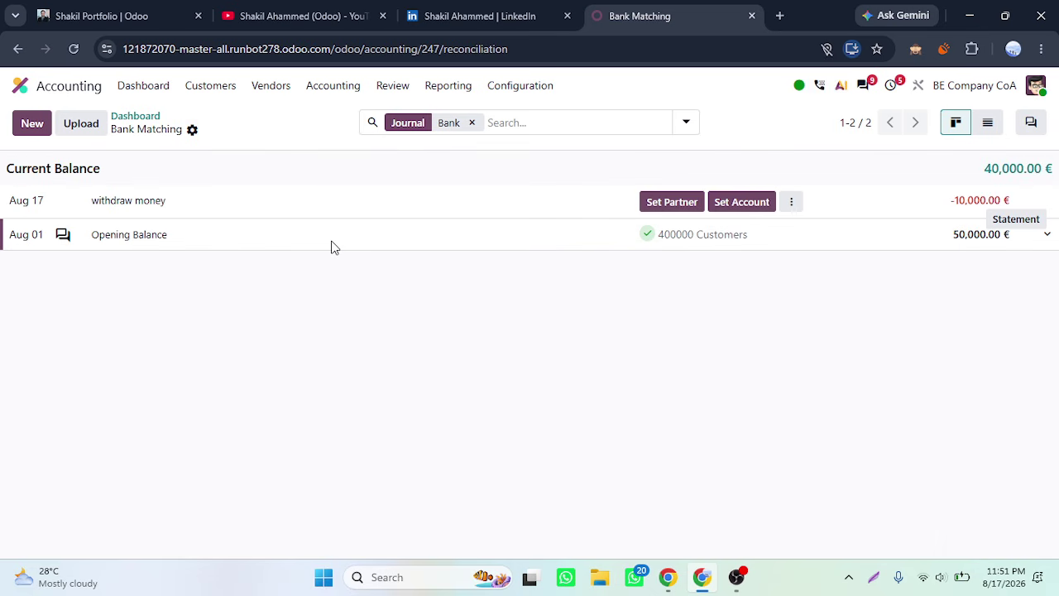
Match the "withdraw money" bank transaction using Internal Transfers and return to the accounting dashboard.
click(790, 203)
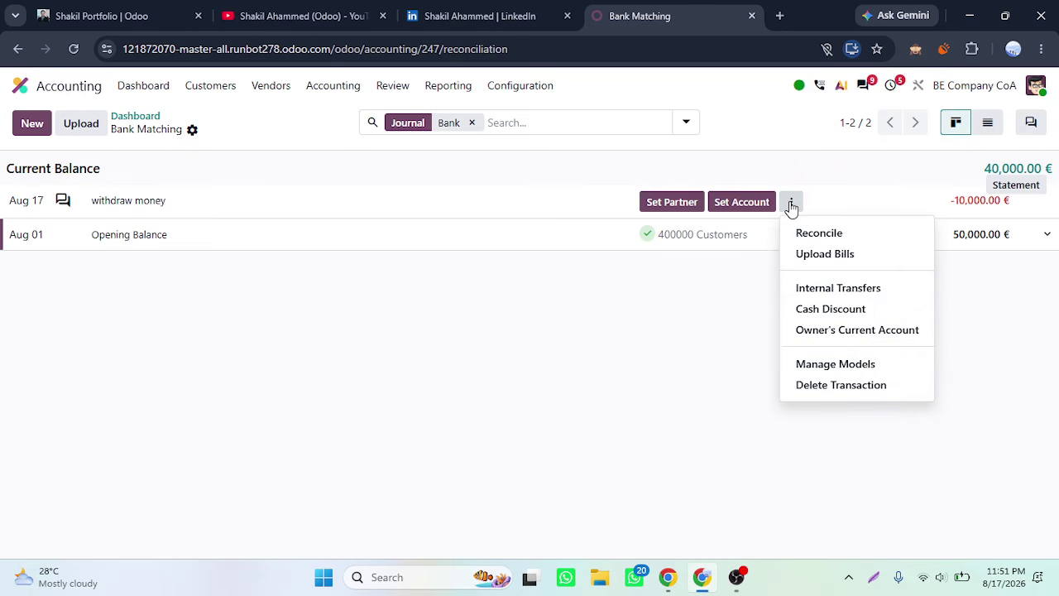
click(836, 289)
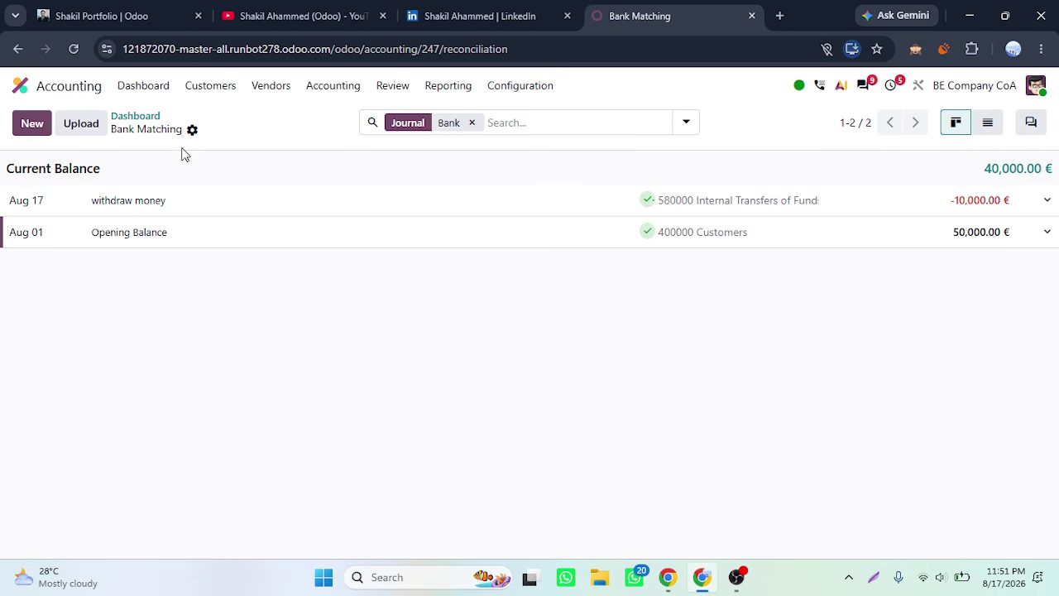
click(154, 124)
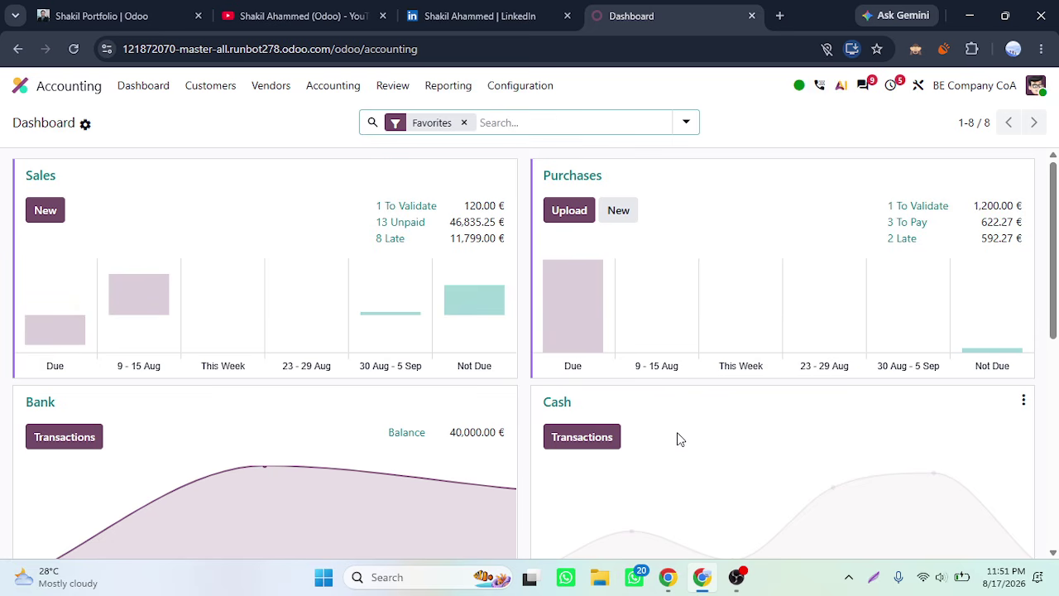
Add a transaction to the Cash journal dated August 17, 2026, labelled "receved money", with an amount of 10,000 €.
click(584, 439)
click(30, 124)
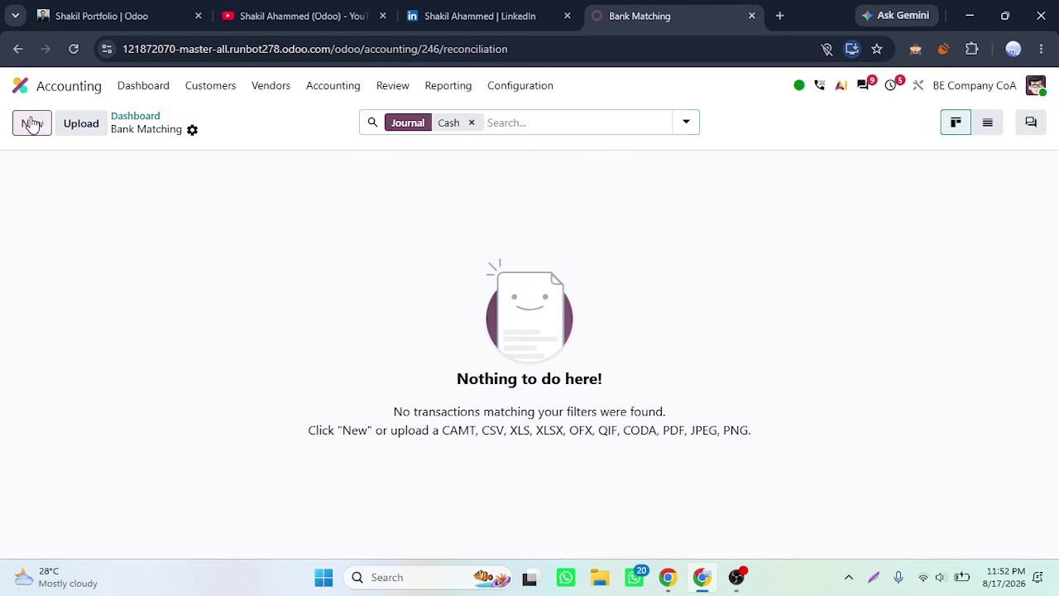
click(35, 178)
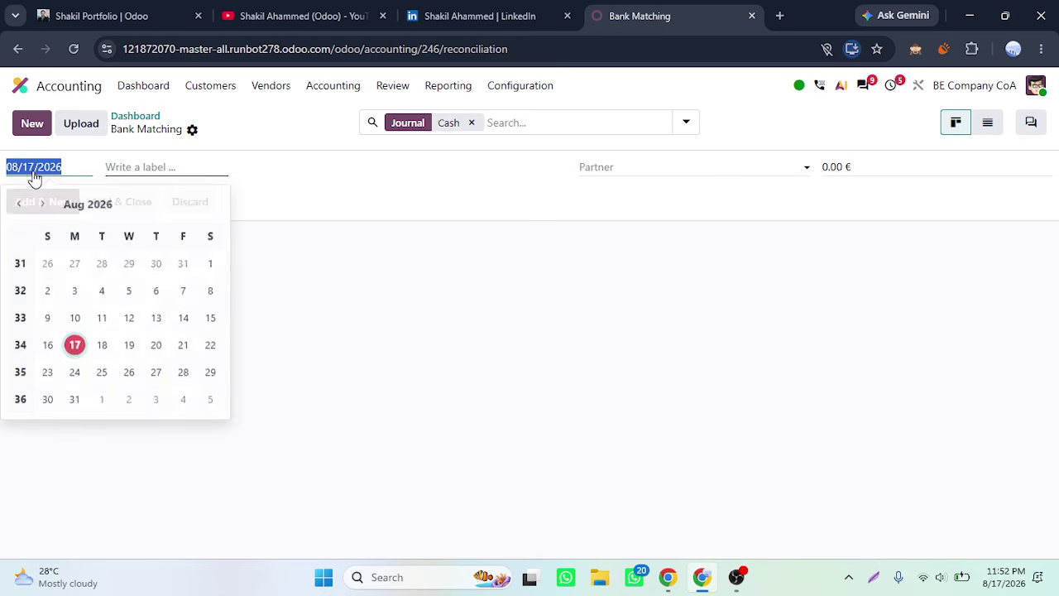
click(74, 340)
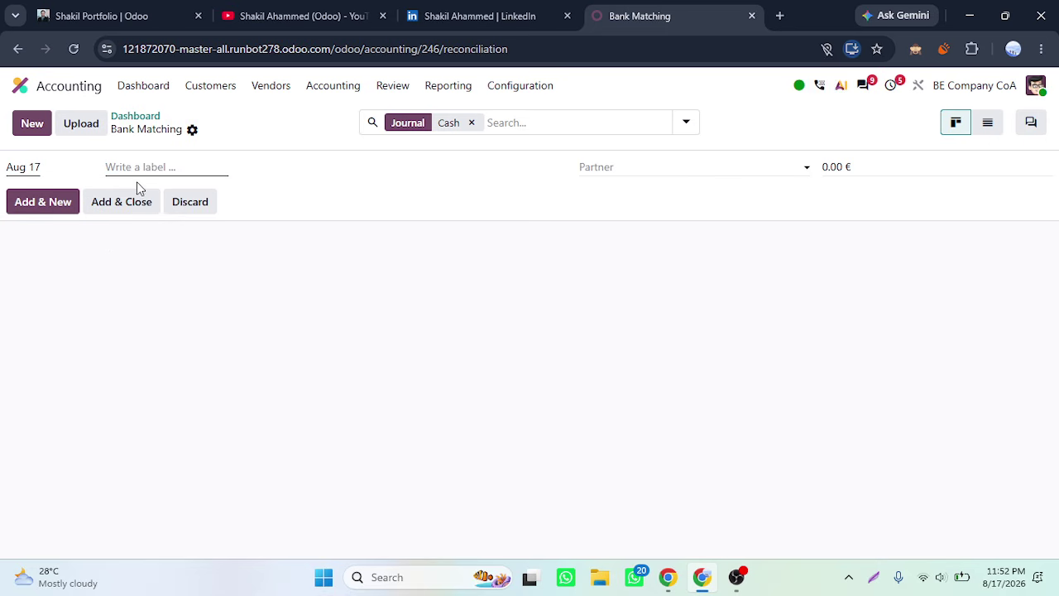
click(153, 164)
text(receved money)
key(Tab)
key(Tab)
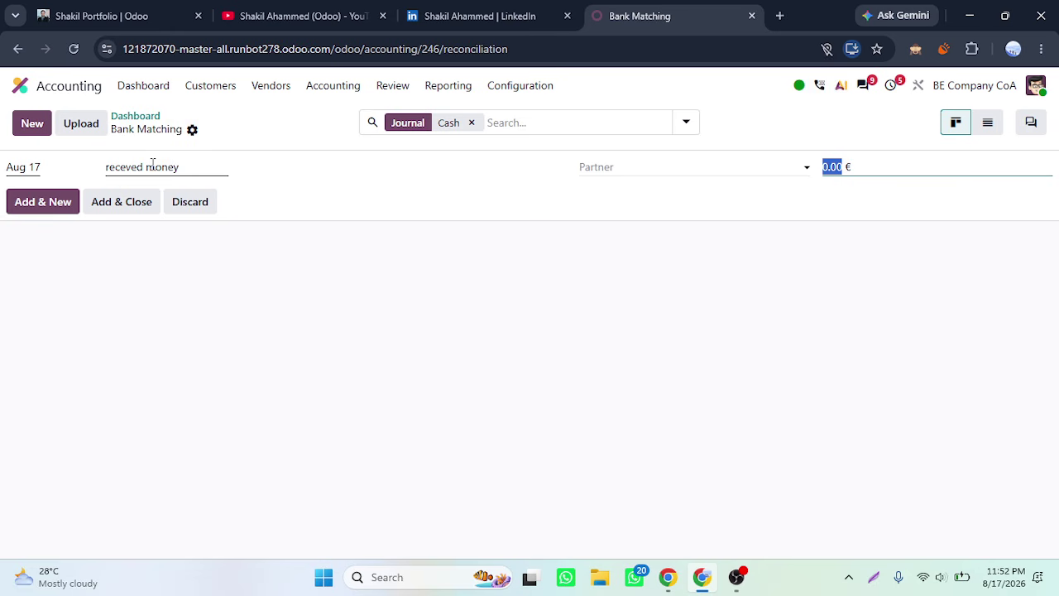
text(10000)
click(851, 208)
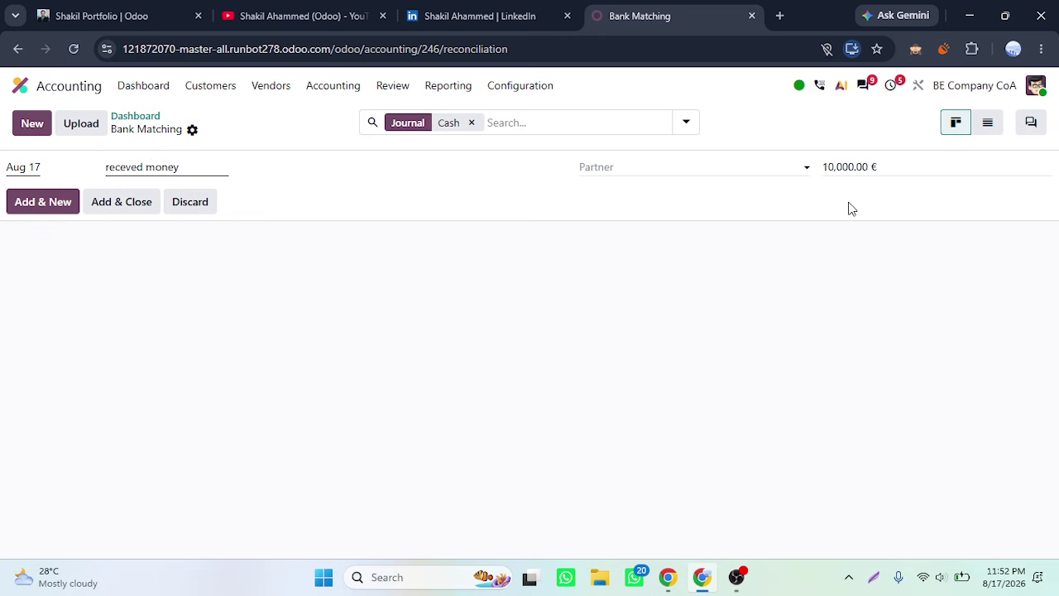
click(138, 210)
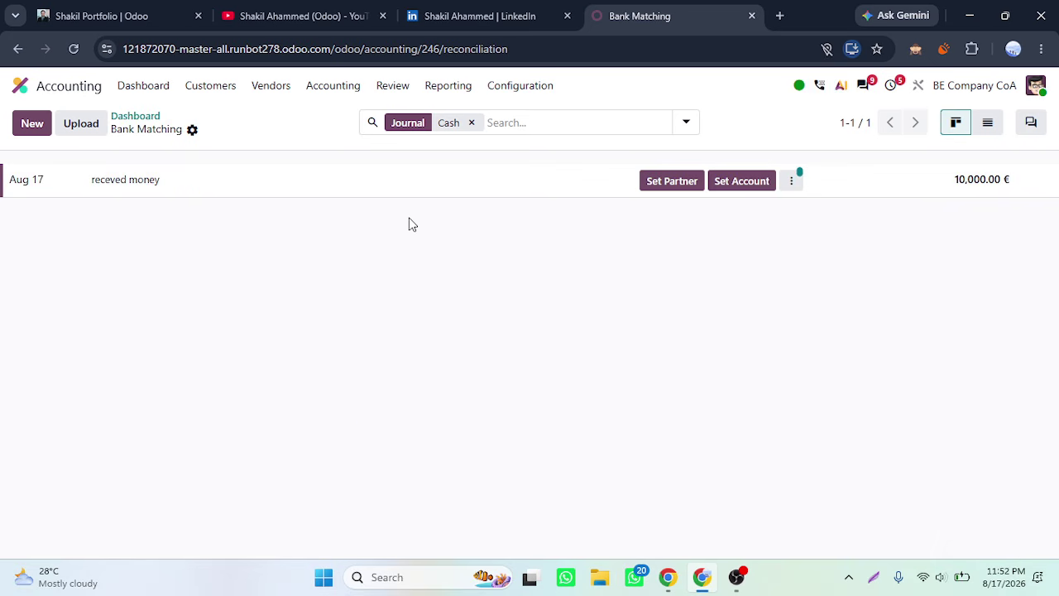
Match the "receved money" cash transaction using Internal Transfers and return to the accounting dashboard.
click(796, 181)
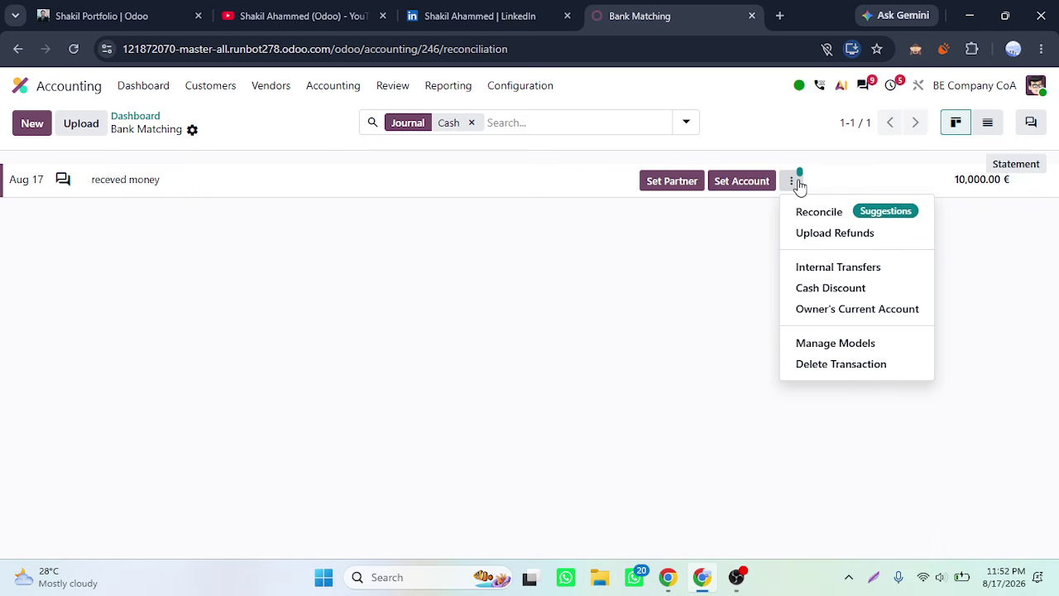
click(827, 269)
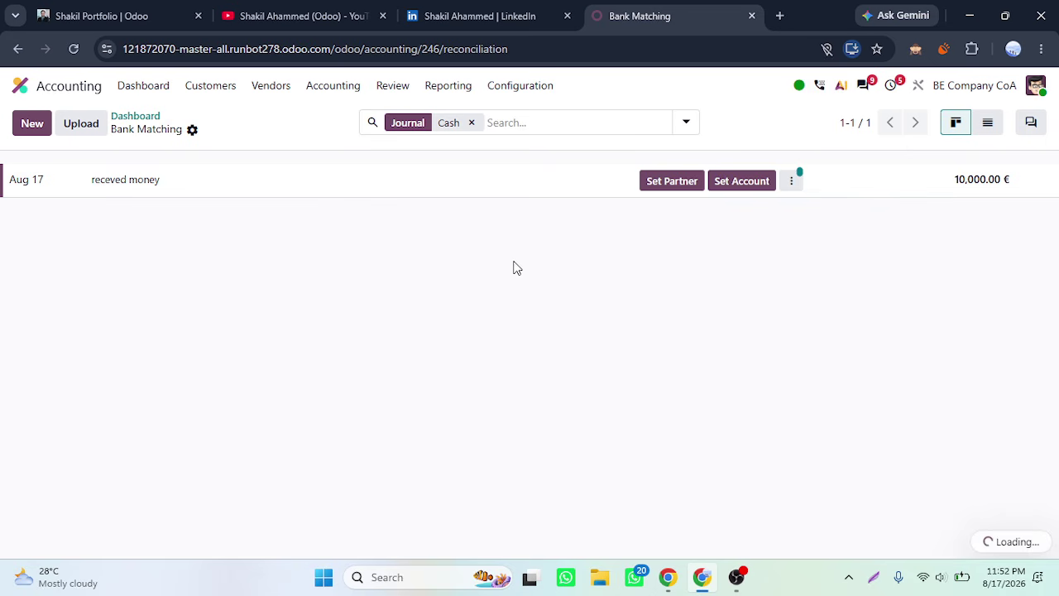
click(159, 119)
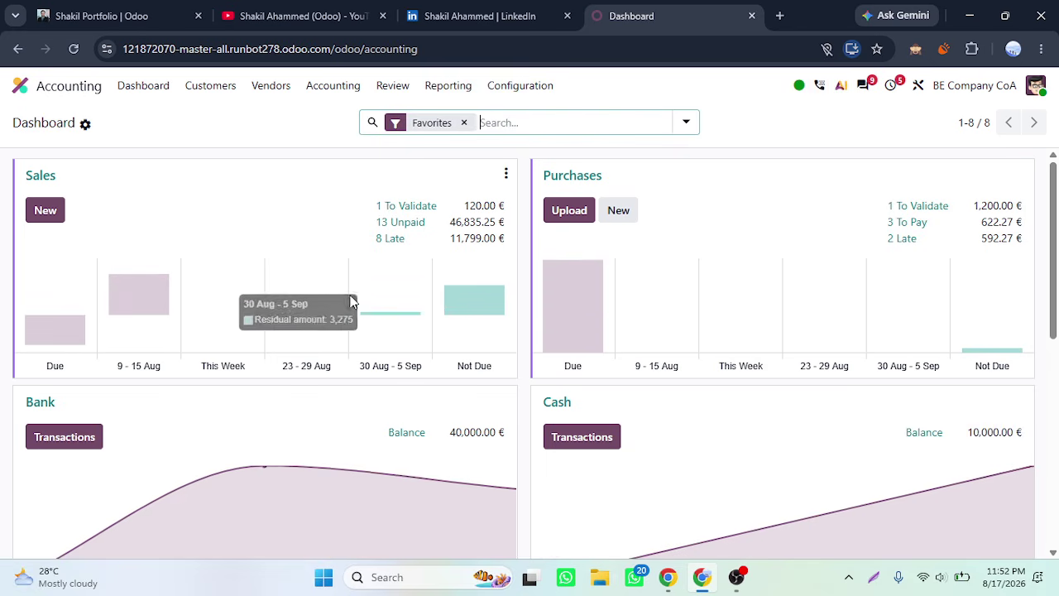